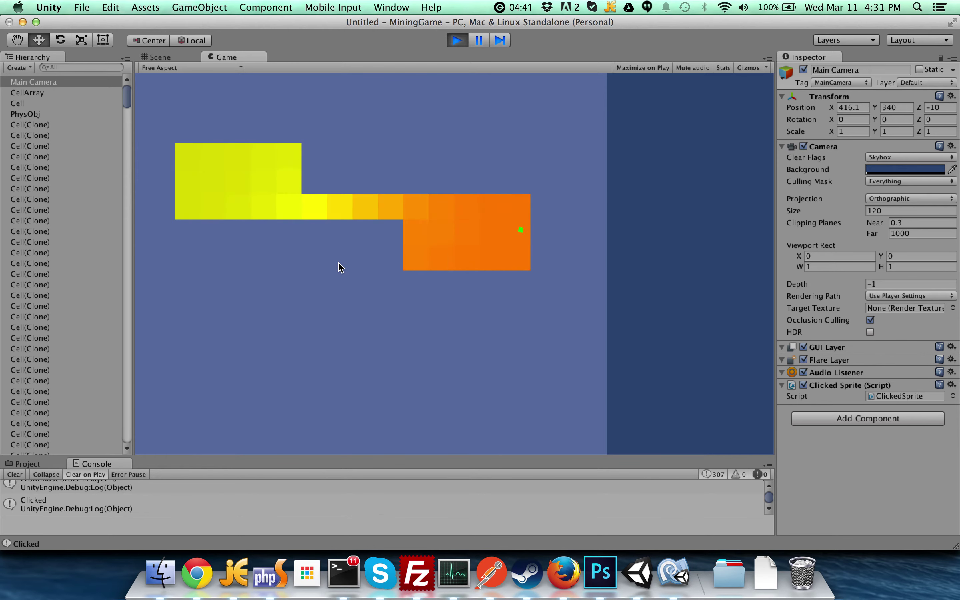
# Carve a rectangular room, six cells wide and three high, below the corridor and connect it with a one-cell-wide vertical shaft.
pyautogui.moveTo(466, 305); pyautogui.dragTo(452, 312)
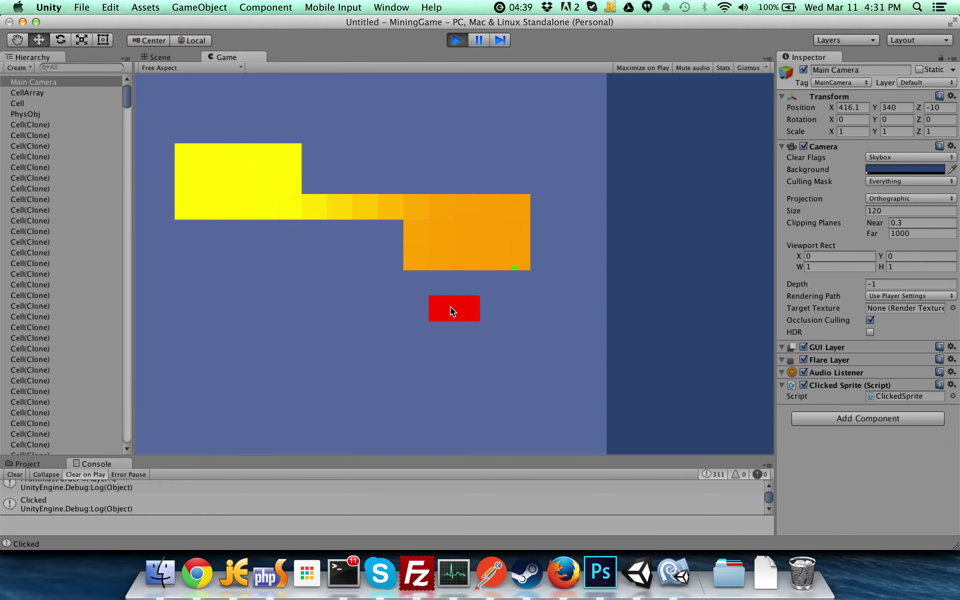
pyautogui.moveTo(386, 317)
pyautogui.mouseDown()
pyautogui.moveTo(333, 328)
pyautogui.moveTo(432, 340)
pyautogui.moveTo(439, 364)
pyautogui.moveTo(356, 365)
pyautogui.moveTo(387, 351)
pyautogui.moveTo(369, 241)
pyautogui.moveTo(432, 317)
pyautogui.mouseUp()
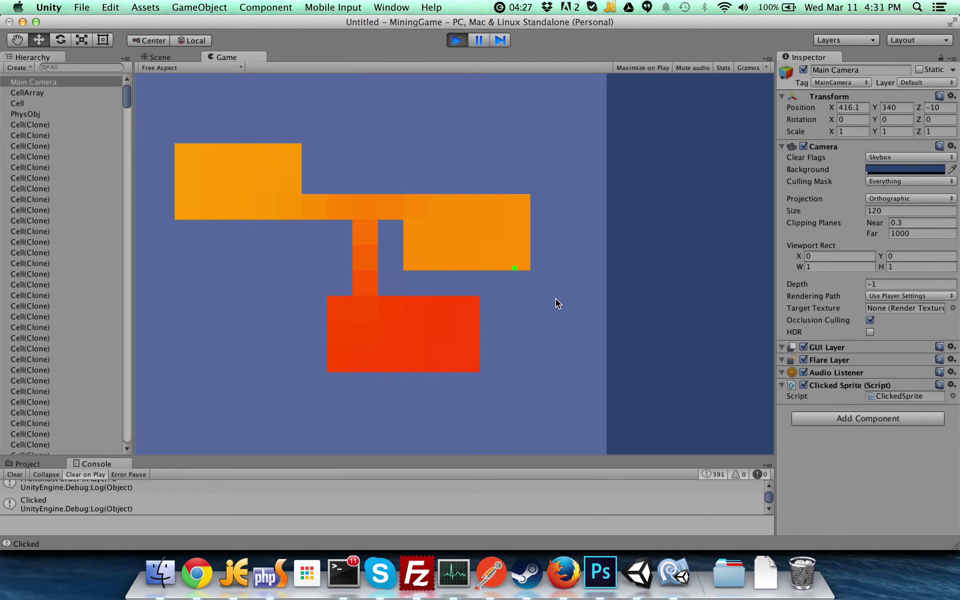
# Repeatedly drain air from the lower-right corner cell of the room at the corridor's right end.
pyautogui.click(519, 256)
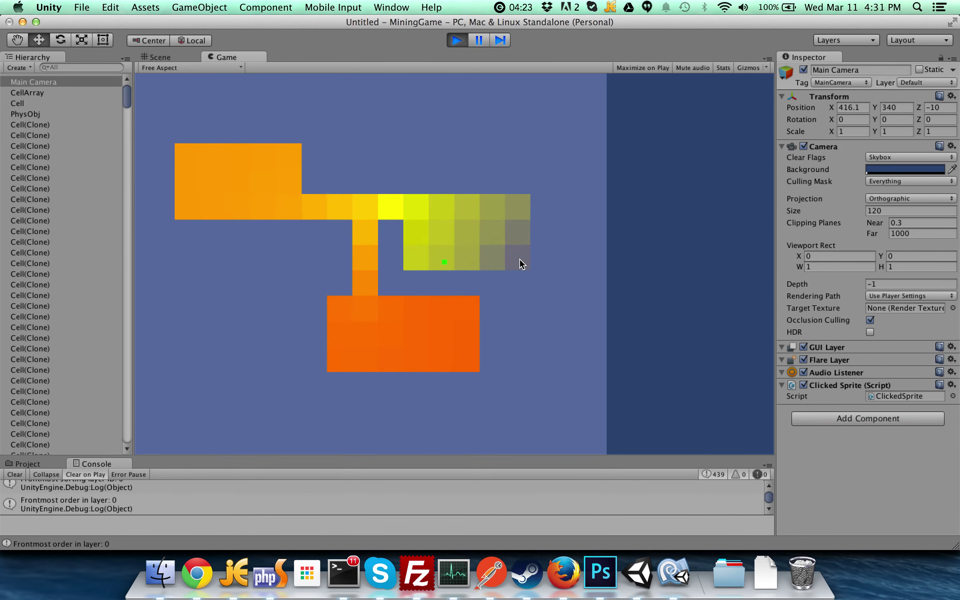
pyautogui.click(519, 262)
pyautogui.click(520, 261)
pyautogui.click(520, 262)
pyautogui.click(519, 262)
pyautogui.click(520, 261)
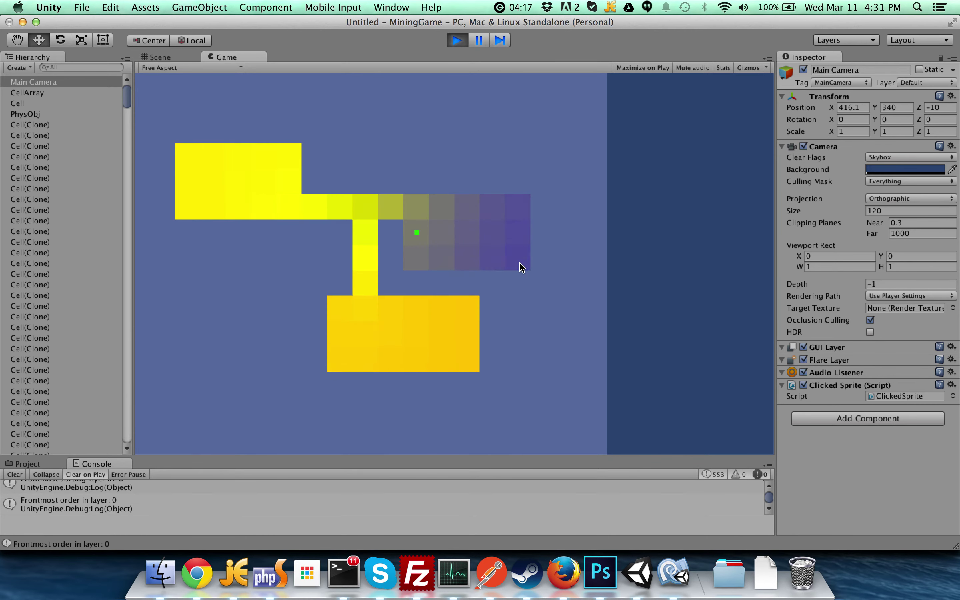
pyautogui.click(520, 263)
pyautogui.click(519, 263)
pyautogui.click(519, 263)
pyautogui.click(519, 262)
pyautogui.click(519, 263)
pyautogui.click(519, 263)
pyautogui.click(519, 263)
pyautogui.click(519, 262)
pyautogui.click(519, 263)
pyautogui.click(519, 263)
pyautogui.click(519, 264)
pyautogui.click(520, 263)
pyautogui.click(520, 264)
# Drain air repeatedly from the upper-right corner cell of the lower room.
pyautogui.click(470, 317)
pyautogui.click(469, 317)
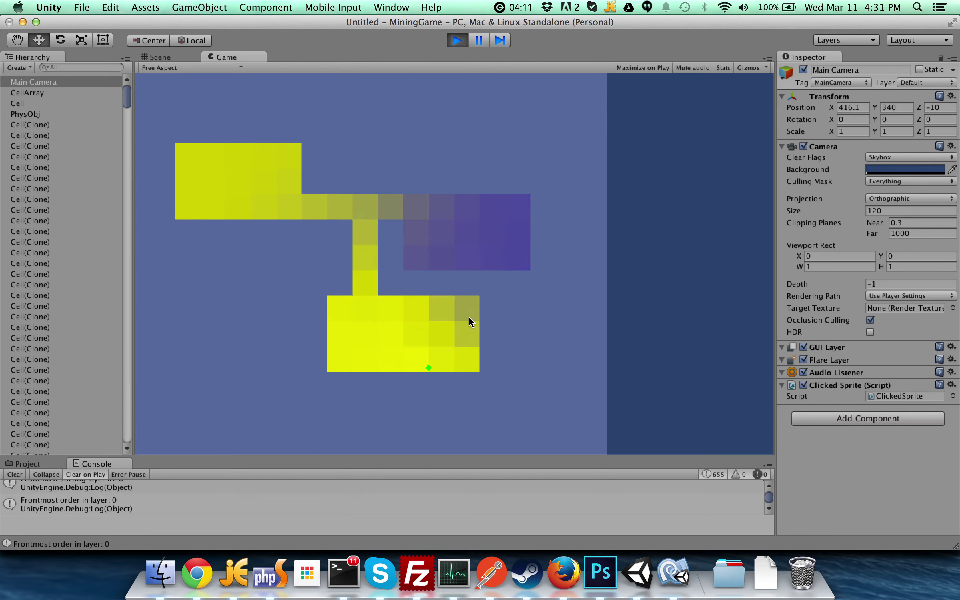
pyautogui.click(470, 318)
pyautogui.click(470, 317)
pyautogui.click(470, 318)
pyautogui.click(469, 317)
pyautogui.click(470, 317)
# Drain air from the upper-left room and from the corridor cell above the vertical shaft.
pyautogui.click(246, 190)
pyautogui.click(246, 194)
pyautogui.click(247, 193)
pyautogui.click(246, 194)
pyautogui.click(247, 191)
pyautogui.click(356, 212)
# Drain more air from the lower room, the right room and the upper-left room.
pyautogui.click(364, 317)
pyautogui.click(363, 319)
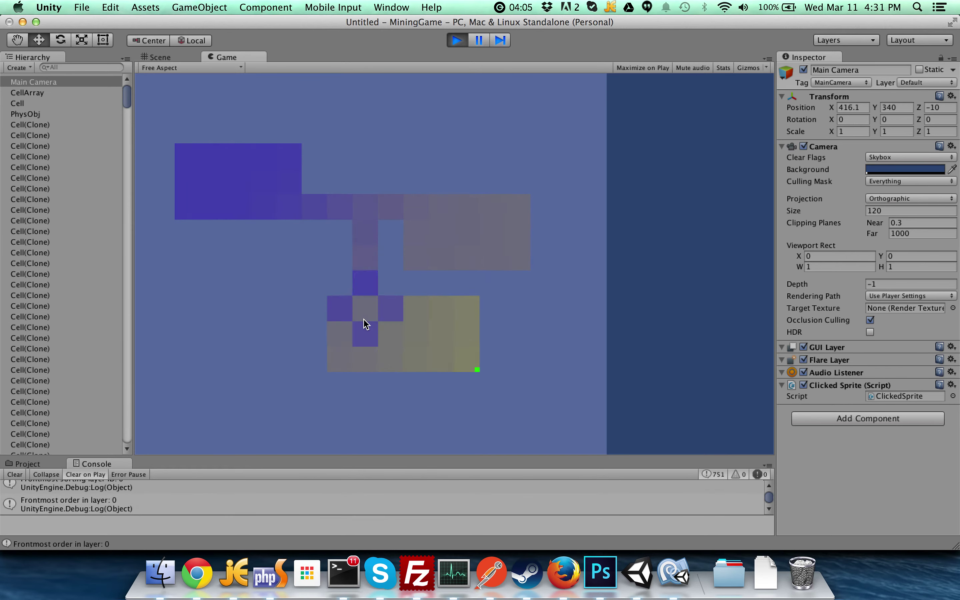
pyautogui.click(365, 324)
pyautogui.click(474, 369)
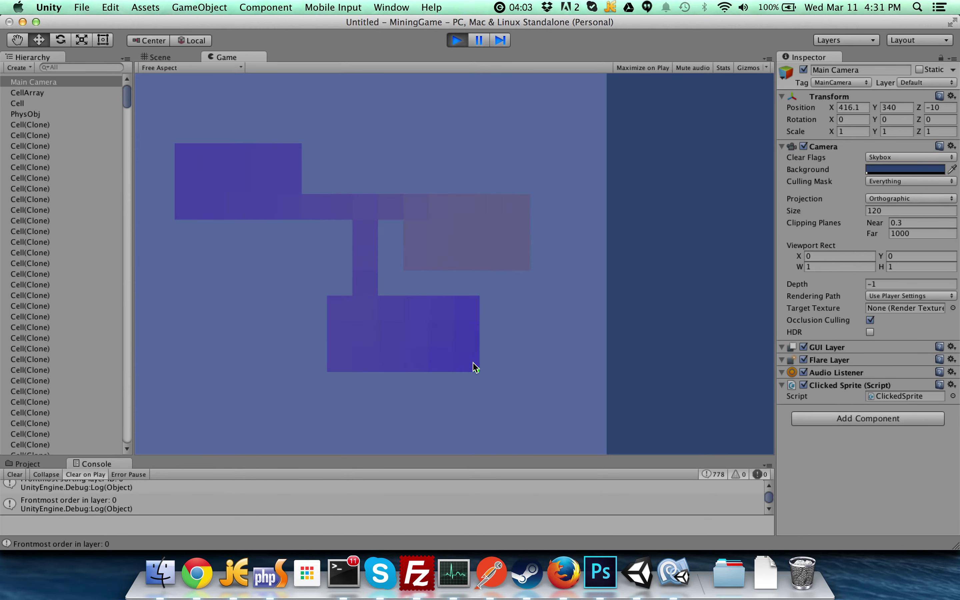
pyautogui.click(379, 310)
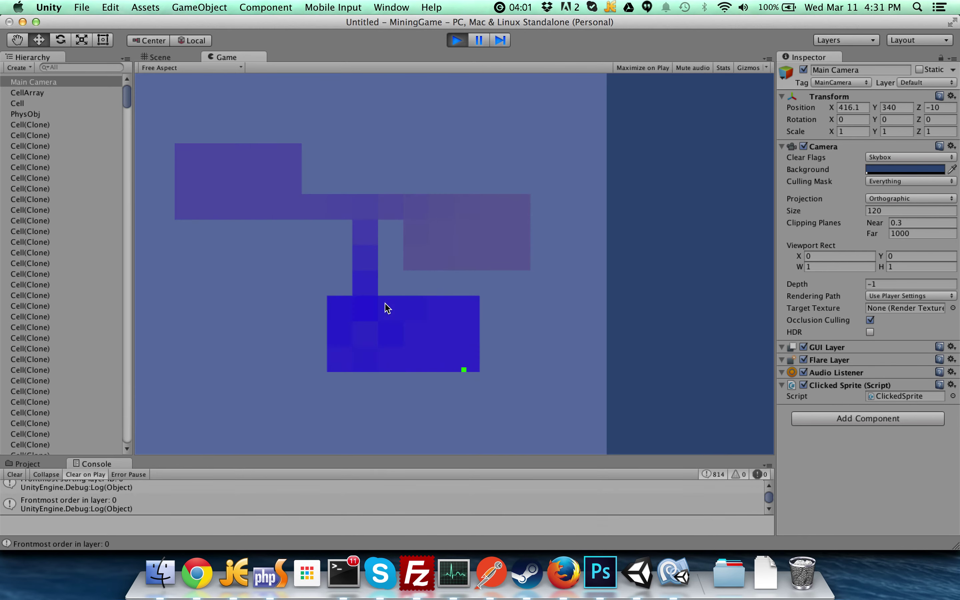
pyautogui.click(455, 238)
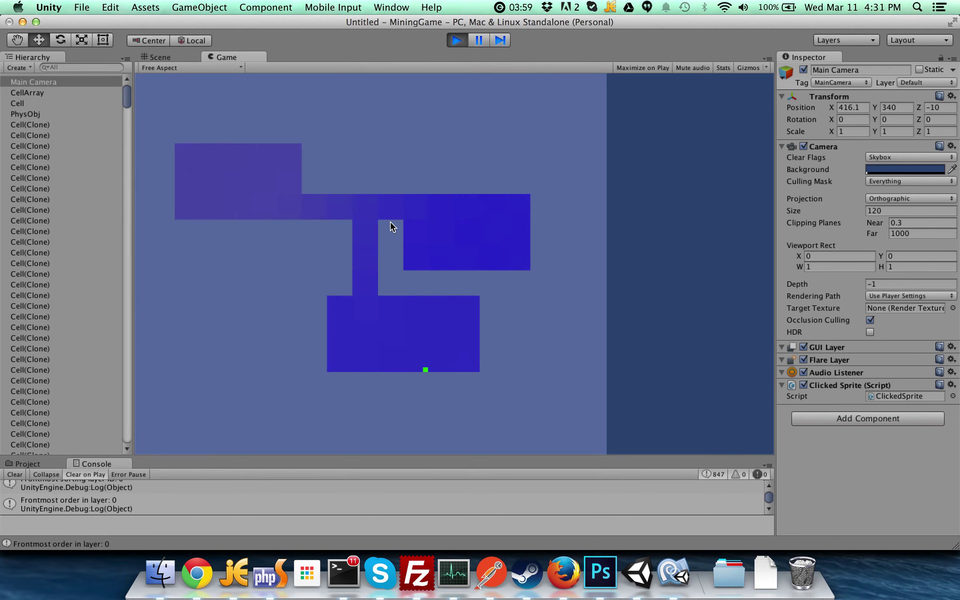
pyautogui.click(253, 207)
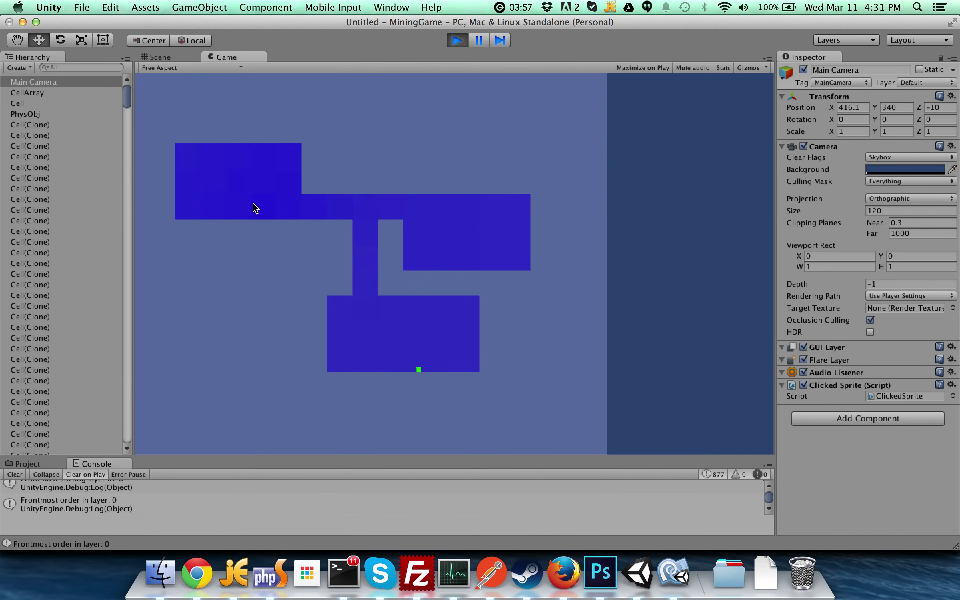
# Carve a room four cells wide and five high beneath the upper-left room and join them through a one-cell opening.
pyautogui.moveTo(184, 258)
pyautogui.mouseDown()
pyautogui.moveTo(255, 266)
pyautogui.moveTo(266, 294)
pyautogui.moveTo(204, 285)
pyautogui.moveTo(208, 315)
pyautogui.moveTo(250, 315)
pyautogui.moveTo(244, 354)
pyautogui.mouseUp()
pyautogui.click(185, 358)
pyautogui.click(258, 229)
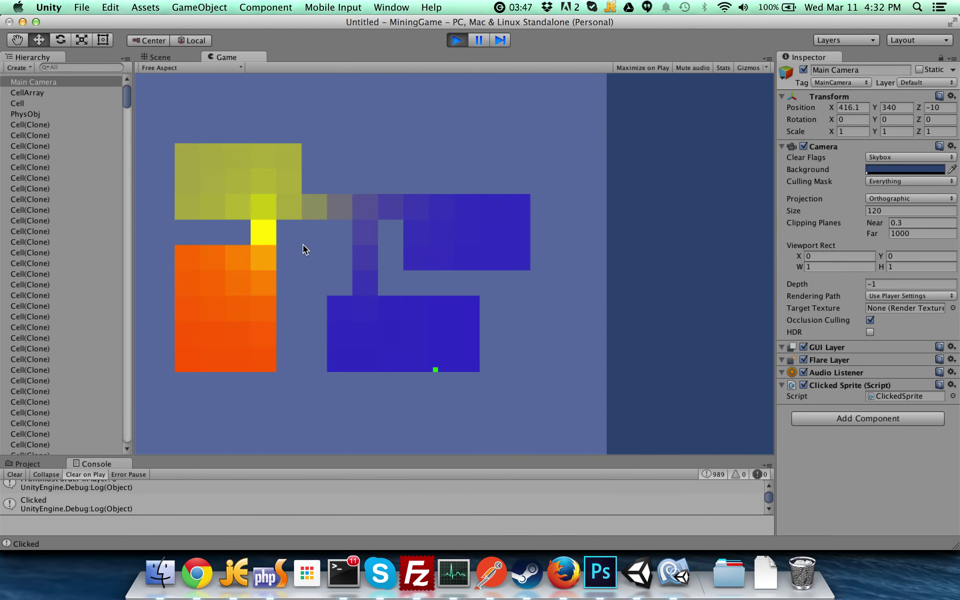
# Extend the large left room down by three rows and widen it by one column along its left side.
pyautogui.click(249, 388)
pyautogui.moveTo(248, 385)
pyautogui.mouseDown()
pyautogui.moveTo(210, 390)
pyautogui.moveTo(195, 411)
pyautogui.moveTo(253, 429)
pyautogui.moveTo(217, 427)
pyautogui.moveTo(192, 448)
pyautogui.moveTo(274, 432)
pyautogui.mouseUp()
pyautogui.moveTo(289, 390)
pyautogui.mouseDown()
pyautogui.moveTo(288, 431)
pyautogui.moveTo(284, 395)
pyautogui.mouseUp()
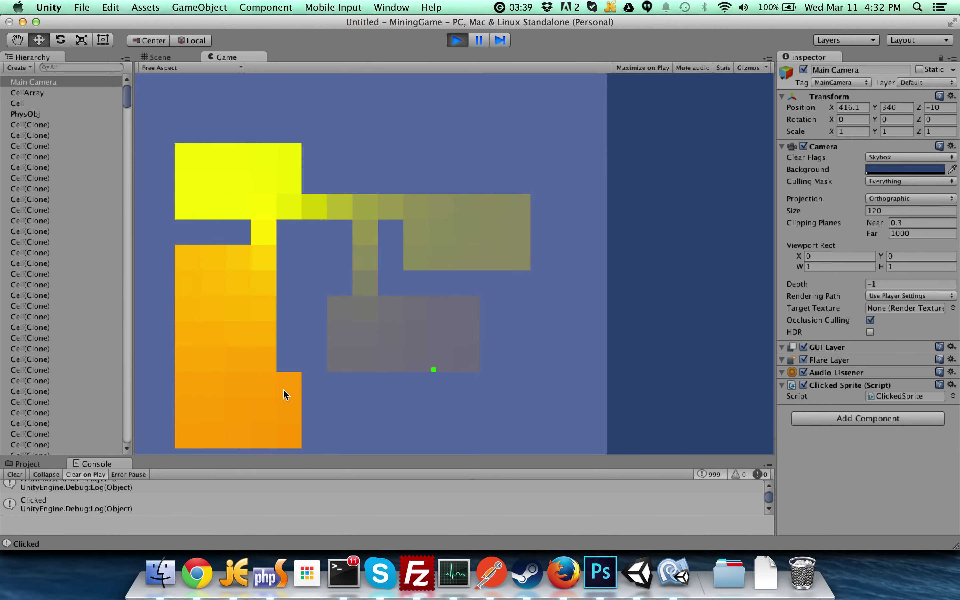
pyautogui.moveTo(178, 436)
pyautogui.mouseDown()
pyautogui.moveTo(162, 420)
pyautogui.moveTo(158, 279)
pyautogui.mouseUp()
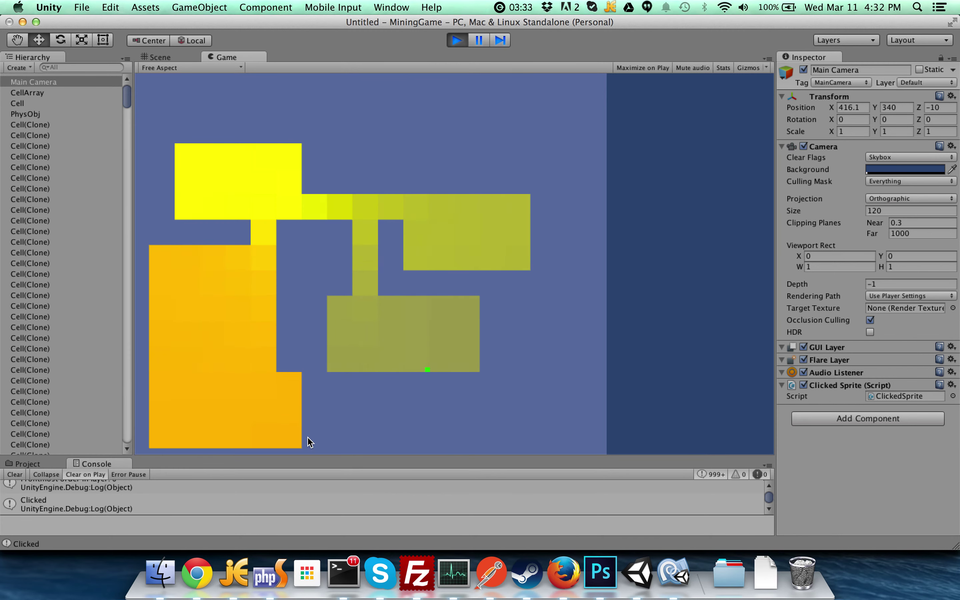
# Carve a two-cell-high tunnel from the base of the large left room to beyond the right room.
pyautogui.moveTo(312, 440)
pyautogui.mouseDown()
pyautogui.moveTo(315, 398)
pyautogui.moveTo(338, 437)
pyautogui.moveTo(390, 439)
pyautogui.moveTo(413, 403)
pyautogui.mouseUp()
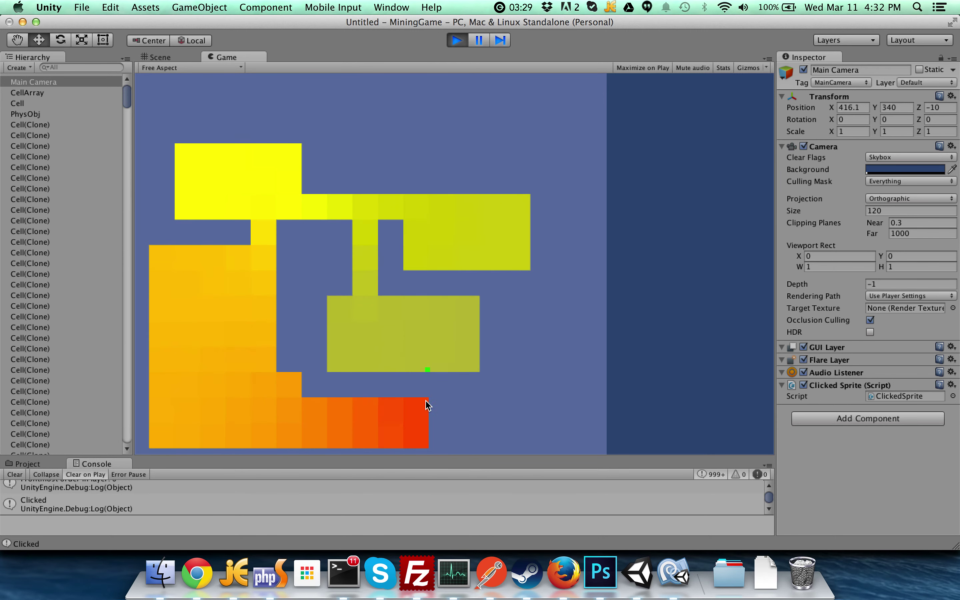
pyautogui.moveTo(474, 415)
pyautogui.mouseDown()
pyautogui.moveTo(491, 405)
pyautogui.moveTo(524, 410)
pyautogui.moveTo(545, 433)
pyautogui.mouseUp()
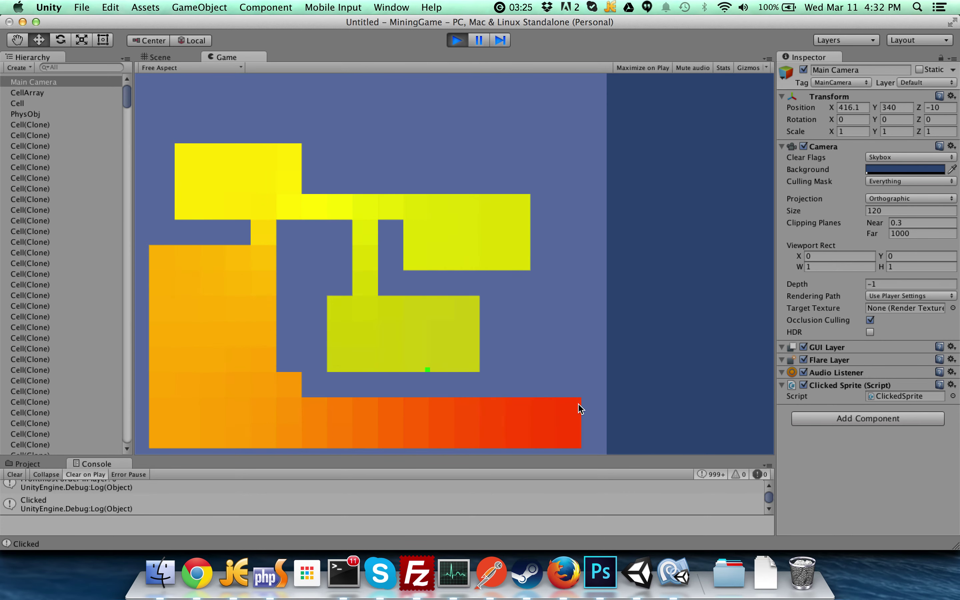
# Repeatedly drain air from the lower-right corner cell of the enclosed middle room.
pyautogui.click(470, 365)
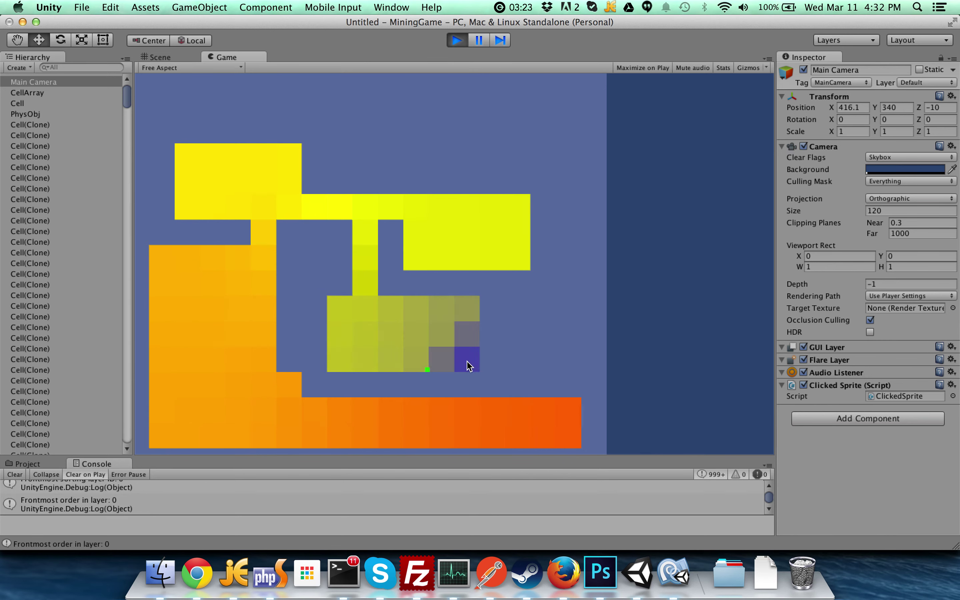
pyautogui.click(467, 362)
pyautogui.click(467, 362)
pyautogui.click(465, 362)
pyautogui.click(465, 362)
pyautogui.click(466, 362)
pyautogui.click(464, 362)
pyautogui.click(466, 366)
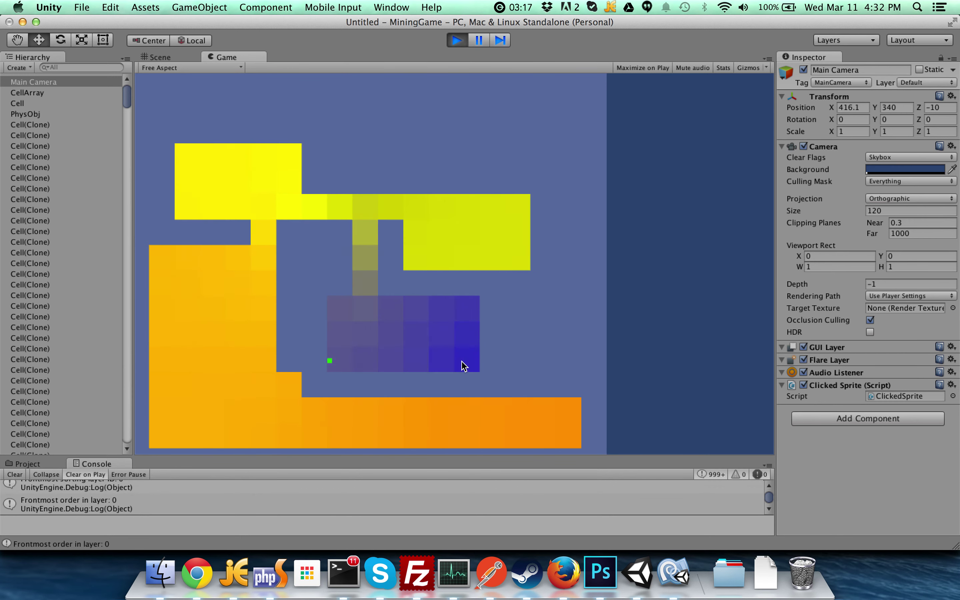
pyautogui.click(463, 366)
pyautogui.click(463, 366)
pyautogui.click(464, 366)
pyautogui.click(465, 366)
pyautogui.click(465, 366)
pyautogui.click(465, 366)
pyautogui.click(465, 366)
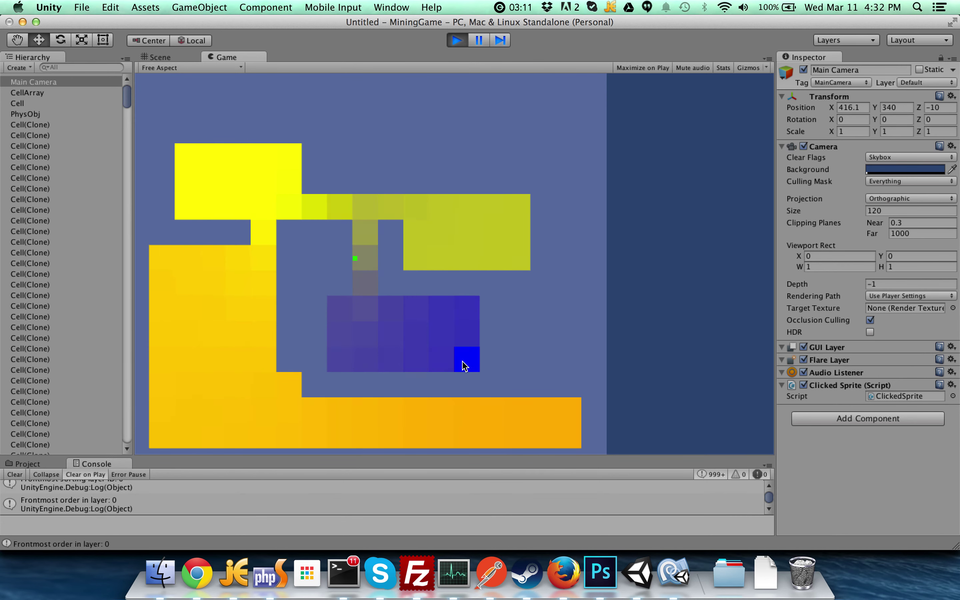
pyautogui.click(465, 366)
pyautogui.click(465, 366)
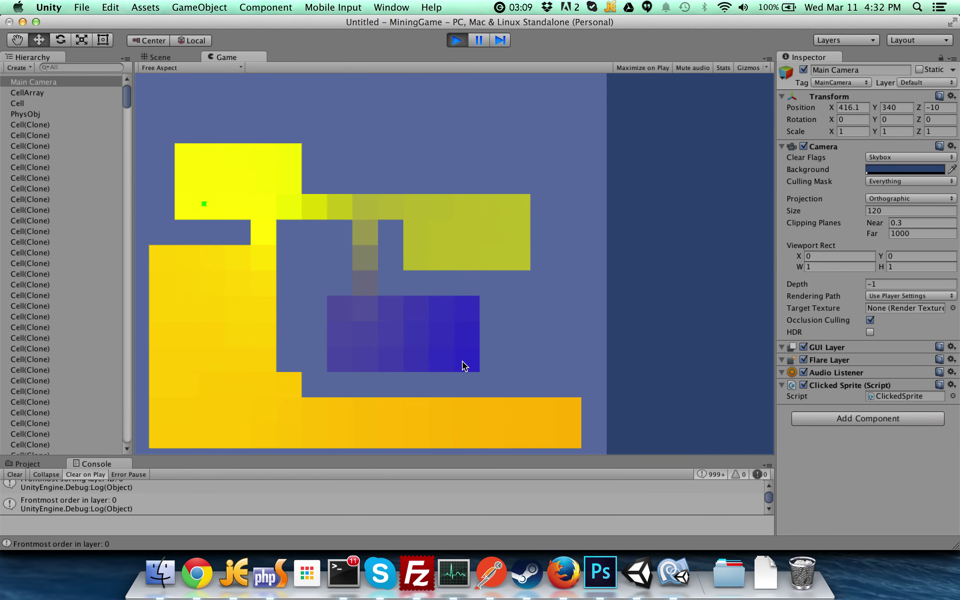
pyautogui.click(465, 366)
pyautogui.click(465, 366)
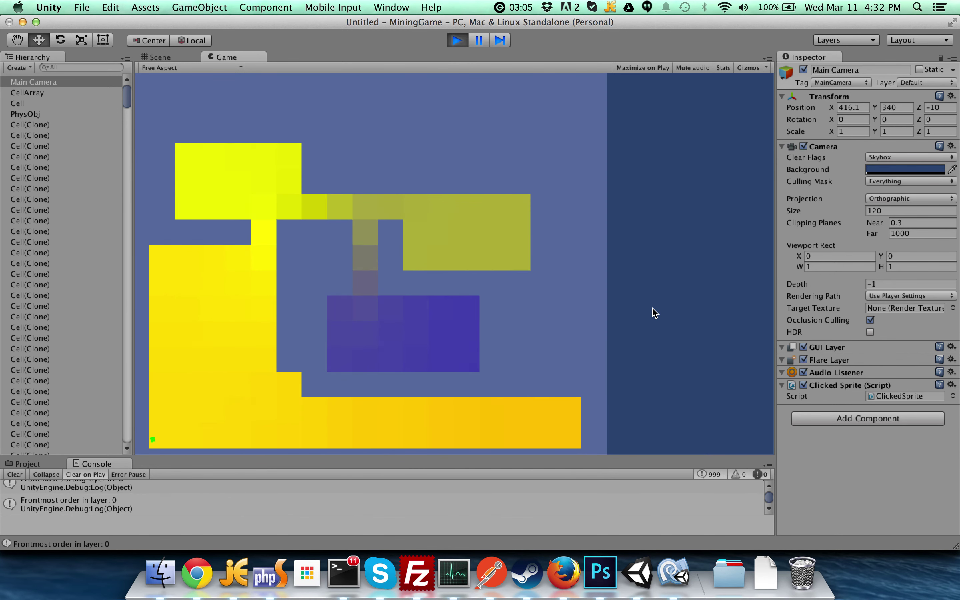
# Carve a one-cell-wide shaft linking the right room's side to the end of the bottom tunnel.
pyautogui.moveTo(556, 269)
pyautogui.mouseDown()
pyautogui.moveTo(568, 292)
pyautogui.moveTo(566, 372)
pyautogui.mouseUp()
pyautogui.moveTo(568, 232); pyautogui.dragTo(541, 233)
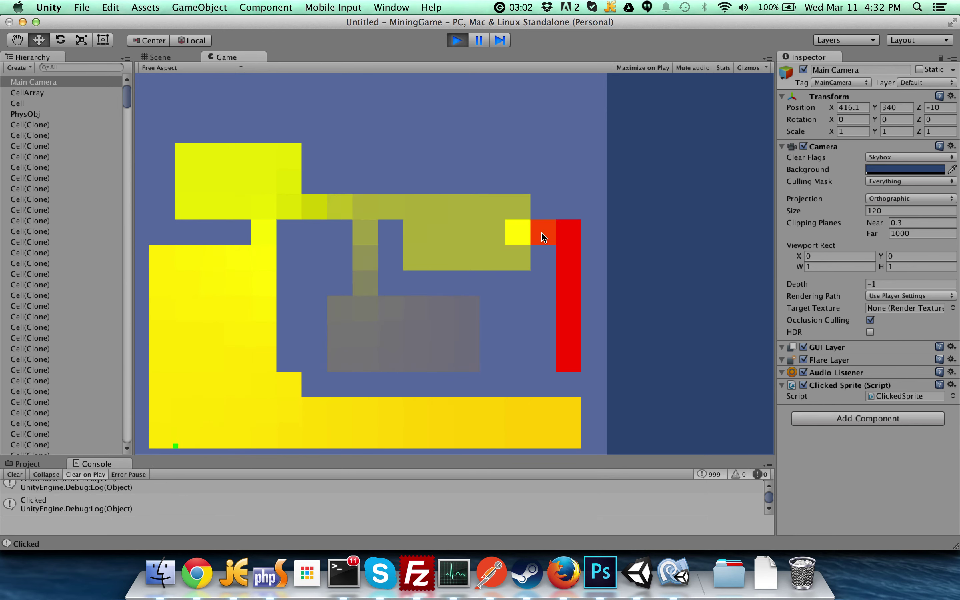
pyautogui.click(570, 380)
# Drain air from the middle room's upper-right corner and from the large left room.
pyautogui.click(465, 324)
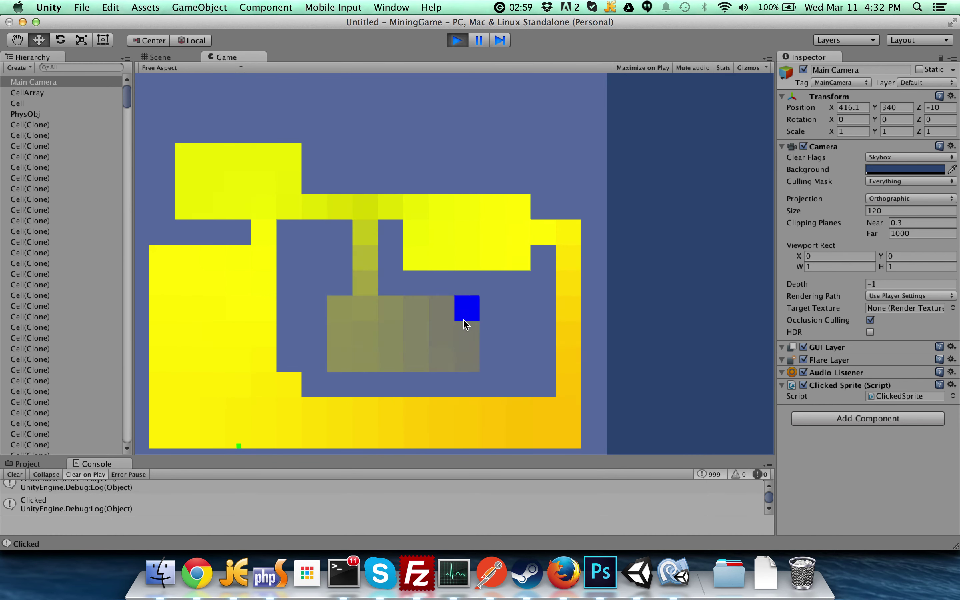
pyautogui.click(465, 320)
pyautogui.click(467, 319)
pyautogui.click(469, 323)
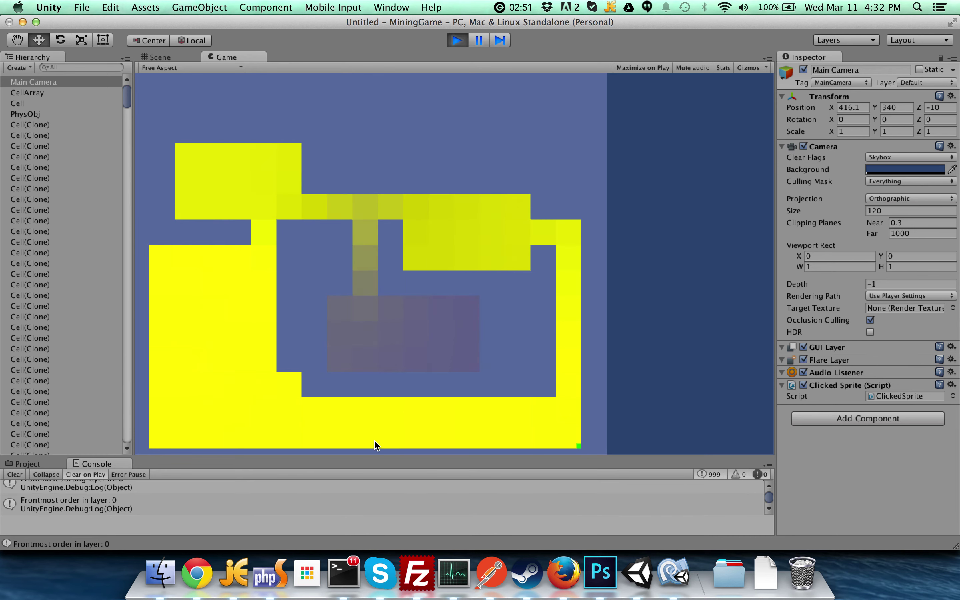
pyautogui.click(238, 381)
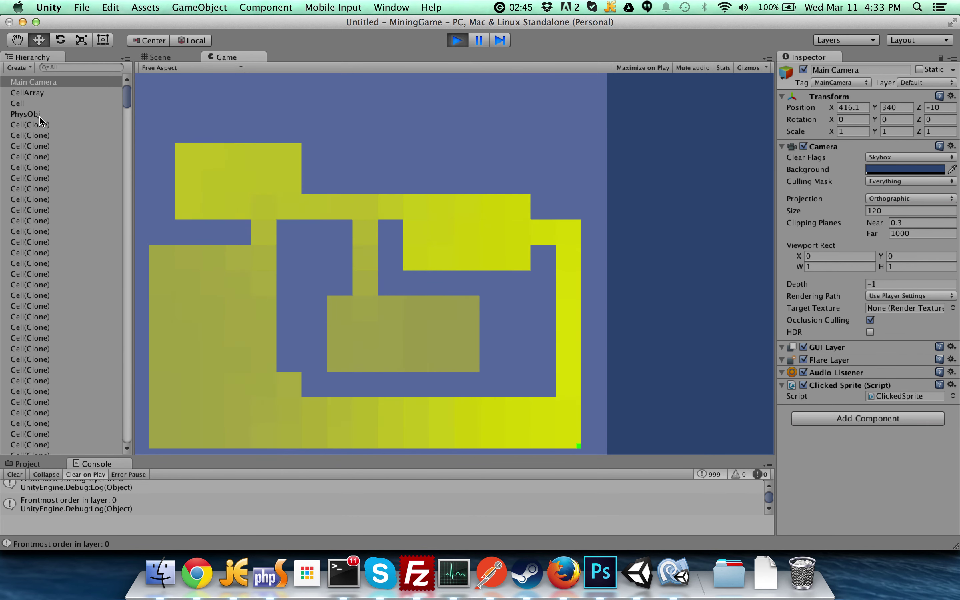
# Set the Rigidbody 2D mass of PhysObj to 0.01.
pyautogui.click(27, 114)
pyautogui.click(892, 237)
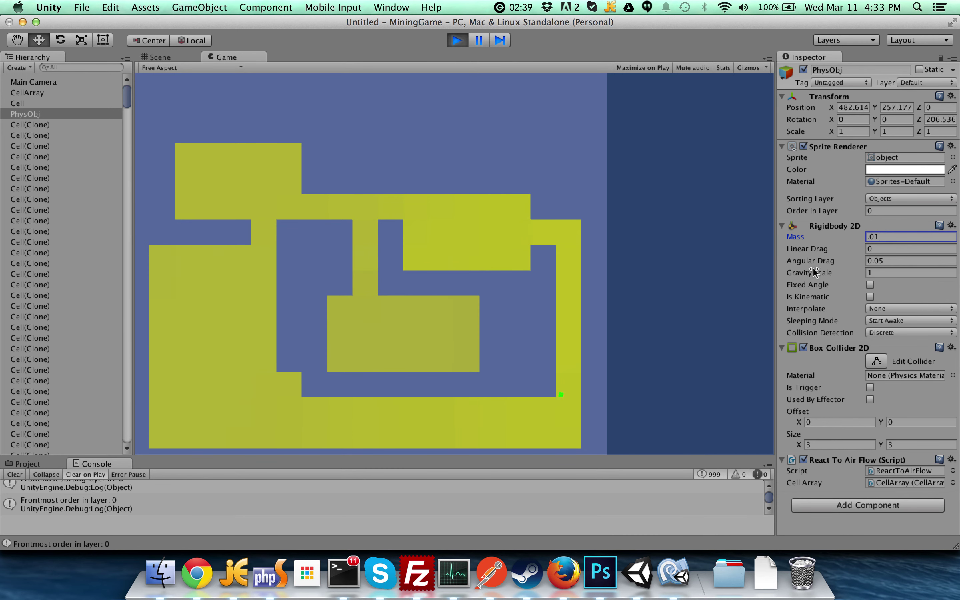
pyautogui.press('Tab')
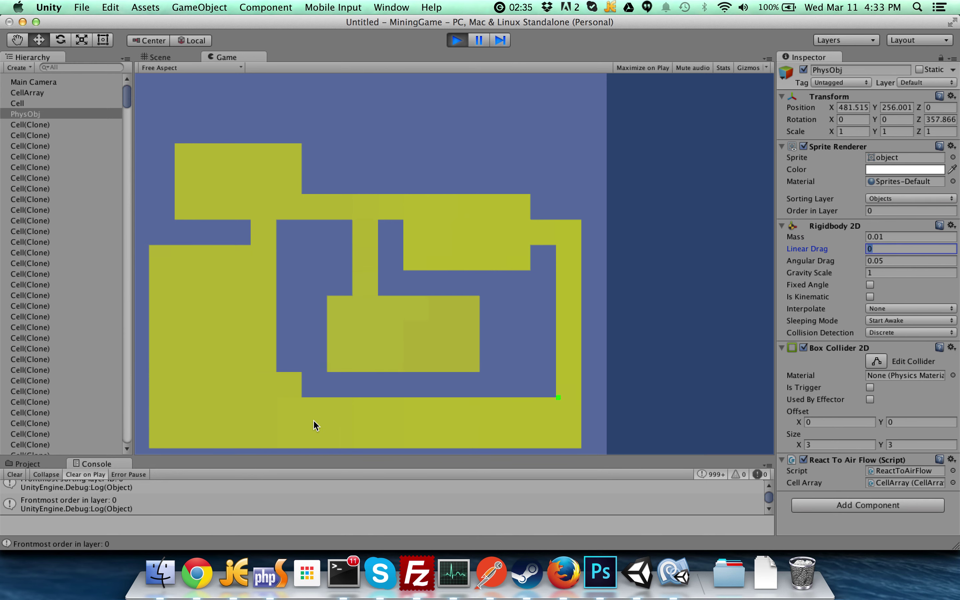
# Drain air from the bottom tunnel and dig out the cell beside the foot of the right-hand shaft.
pyautogui.click(325, 413)
pyautogui.click(325, 413)
pyautogui.click(325, 413)
pyautogui.click(325, 413)
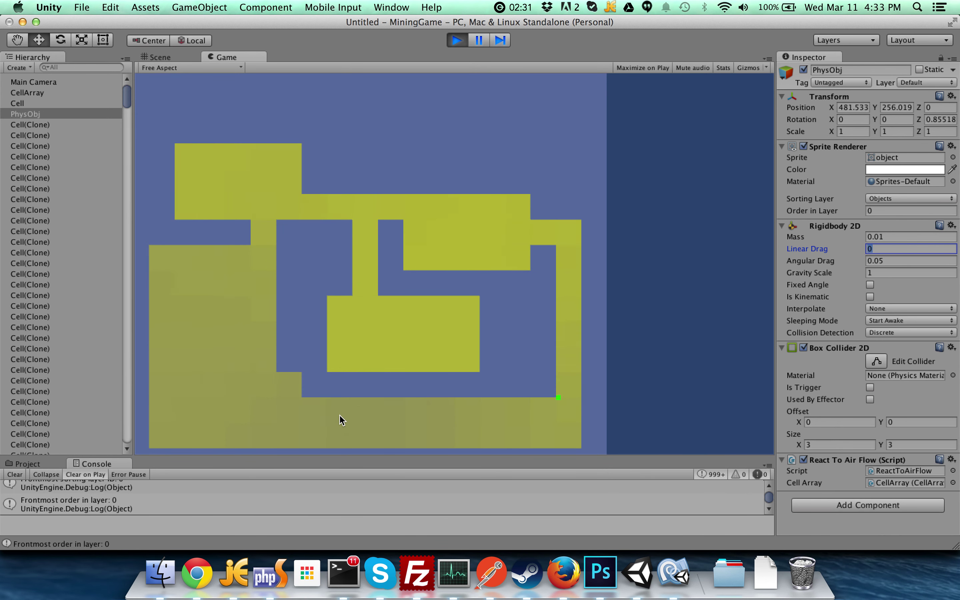
pyautogui.click(558, 413)
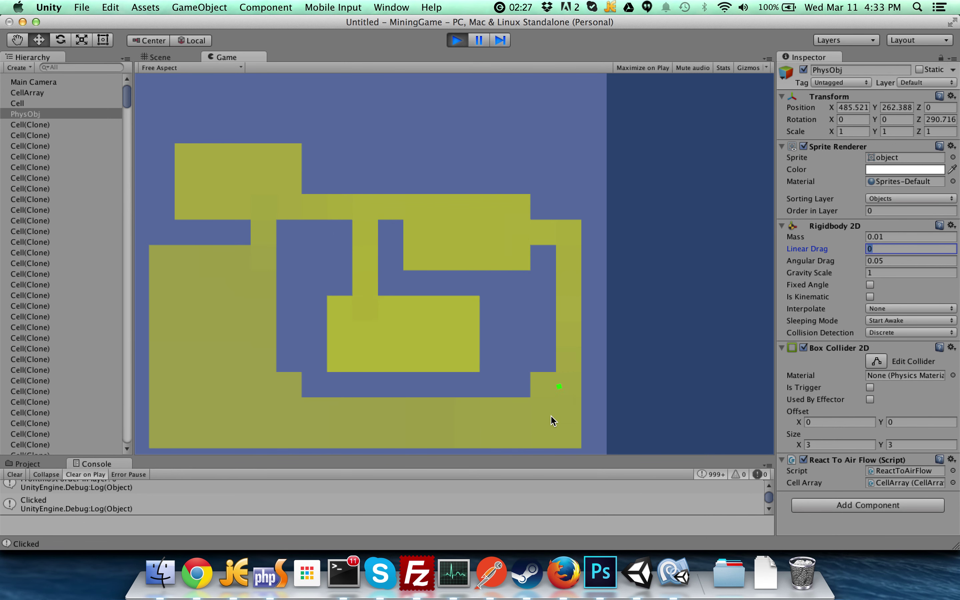
# Repeatedly drain air from a cell in the middle of the large left room.
pyautogui.click(216, 355)
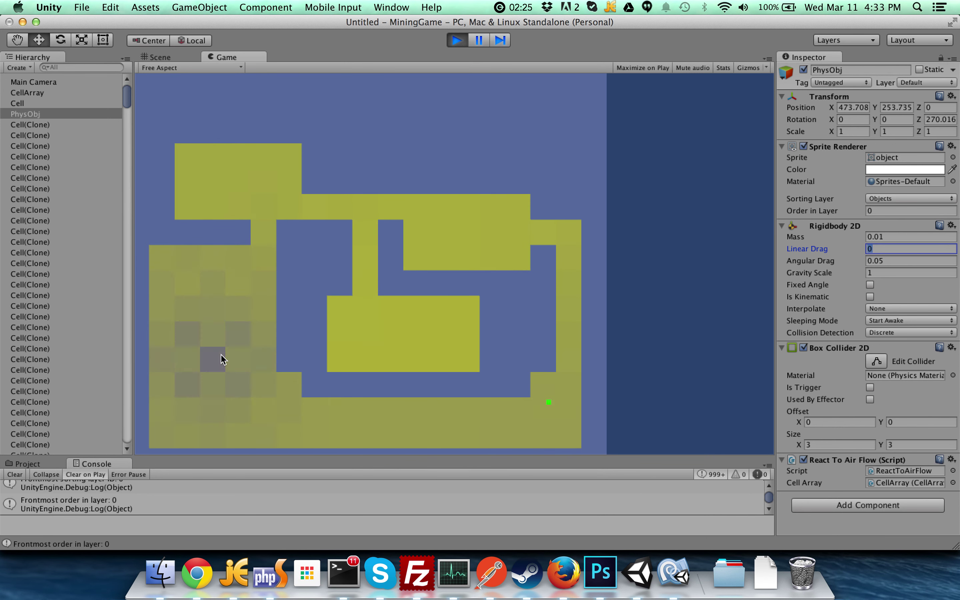
pyautogui.click(221, 354)
pyautogui.click(221, 354)
pyautogui.click(221, 354)
pyautogui.click(221, 354)
pyautogui.click(221, 354)
pyautogui.click(221, 354)
pyautogui.click(221, 354)
pyautogui.click(221, 354)
pyautogui.click(221, 354)
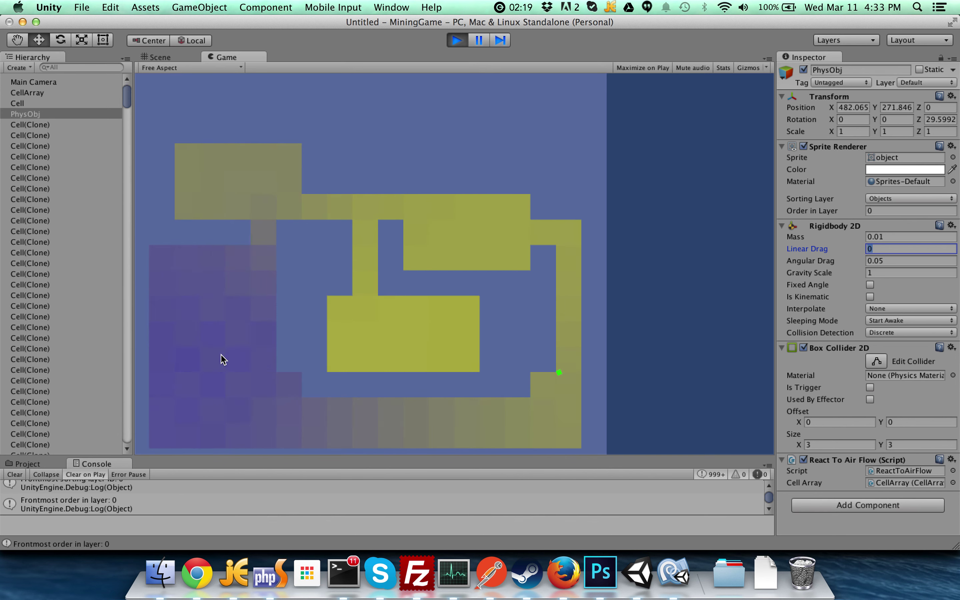
# Repeatedly drain air from a bottom-row cell of the middle room.
pyautogui.click(395, 348)
pyautogui.click(395, 347)
pyautogui.click(395, 348)
pyautogui.click(395, 348)
pyautogui.click(395, 347)
pyautogui.click(395, 347)
pyautogui.click(395, 348)
pyautogui.click(395, 347)
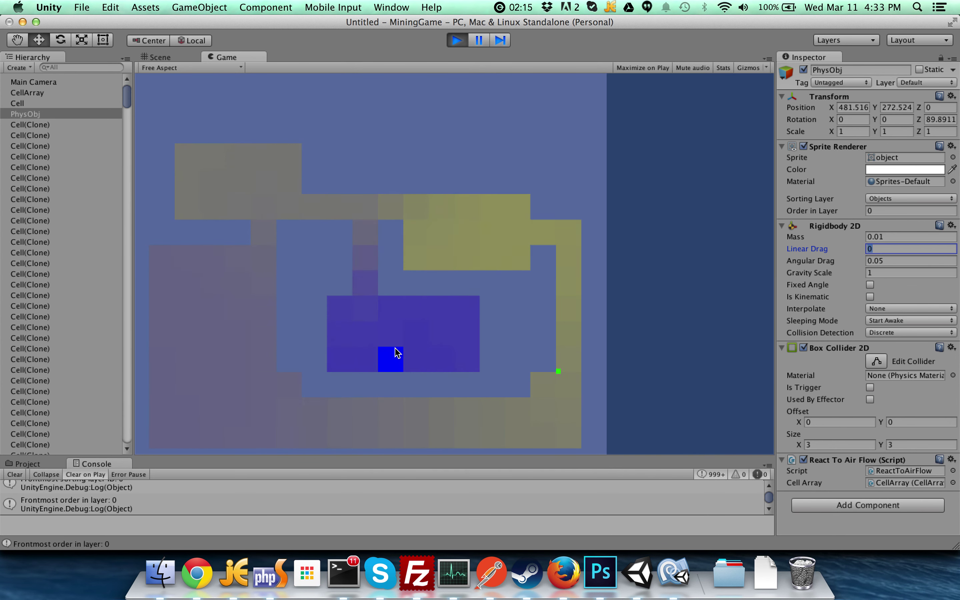
pyautogui.click(395, 347)
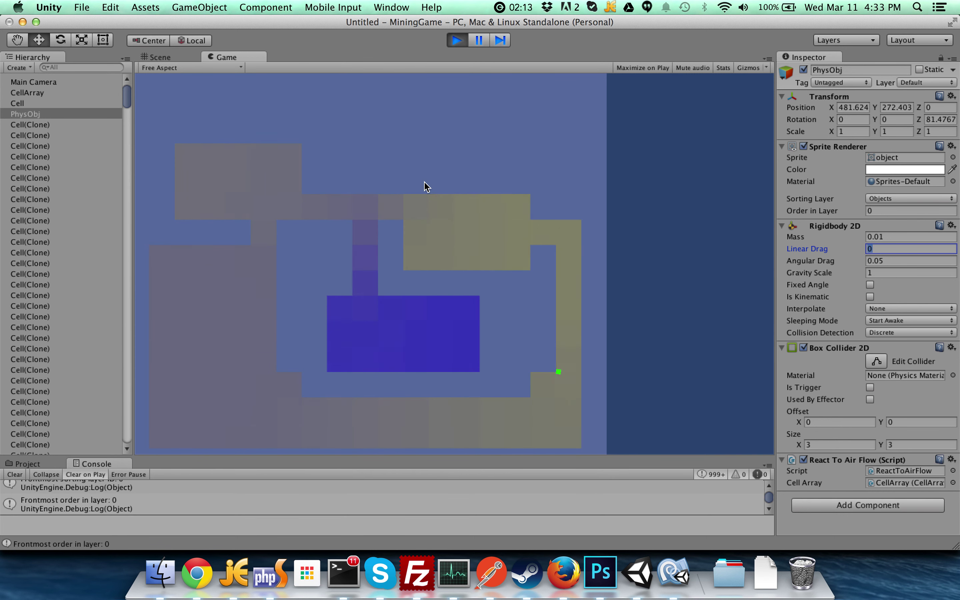
# Carve a room six cells wide and two high above the right room and connect it to the corridor through one cell.
pyautogui.moveTo(391, 156); pyautogui.dragTo(512, 155)
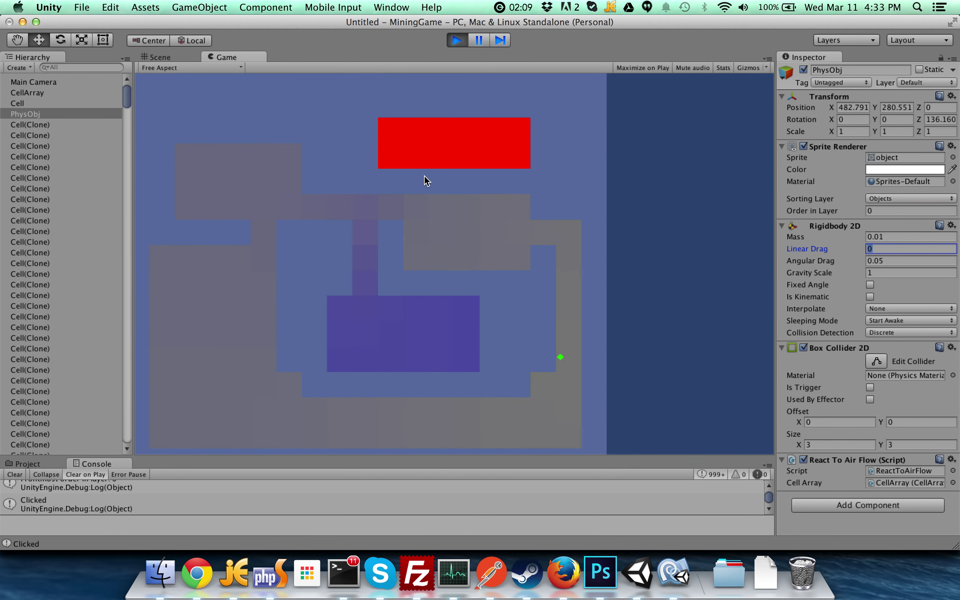
pyautogui.click(393, 181)
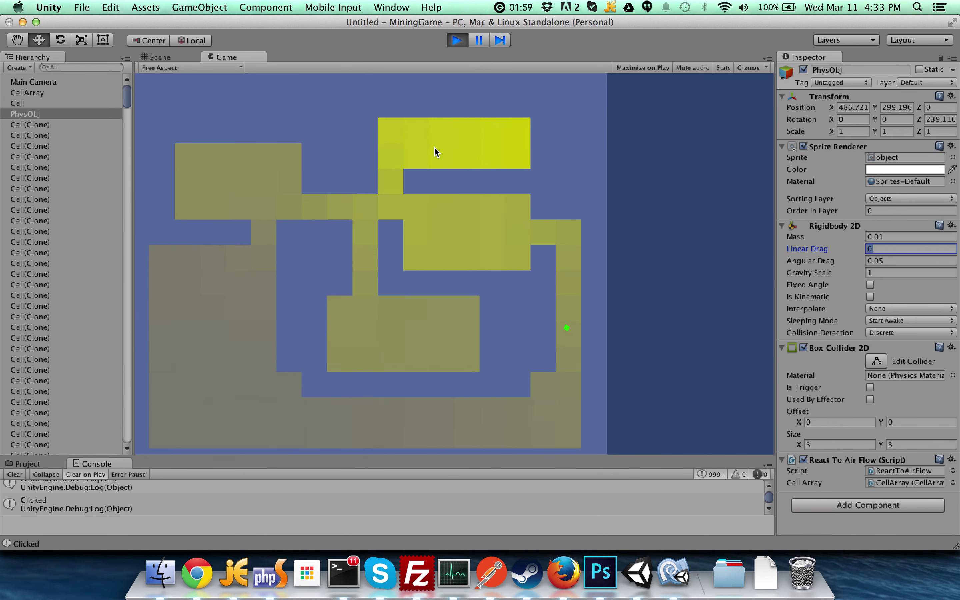
# Extend the new uppermost room upward by one full row of cells.
pyautogui.moveTo(392, 113); pyautogui.dragTo(474, 104)
pyautogui.click(519, 101)
pyautogui.click(489, 105)
pyautogui.click(473, 110)
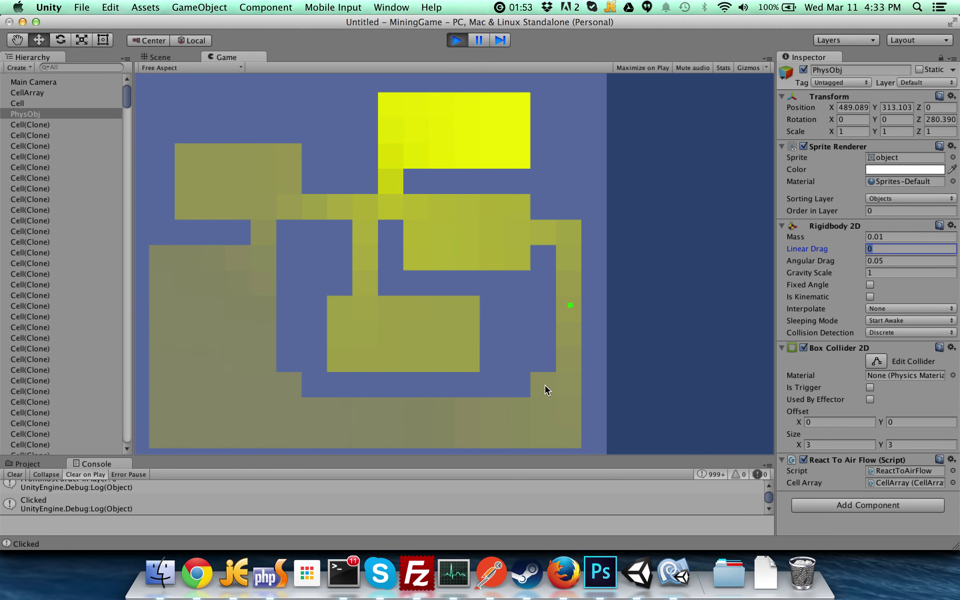
# Wall off the two cells at the foot of the right-hand shaft.
pyautogui.click(564, 385)
pyautogui.click(549, 385)
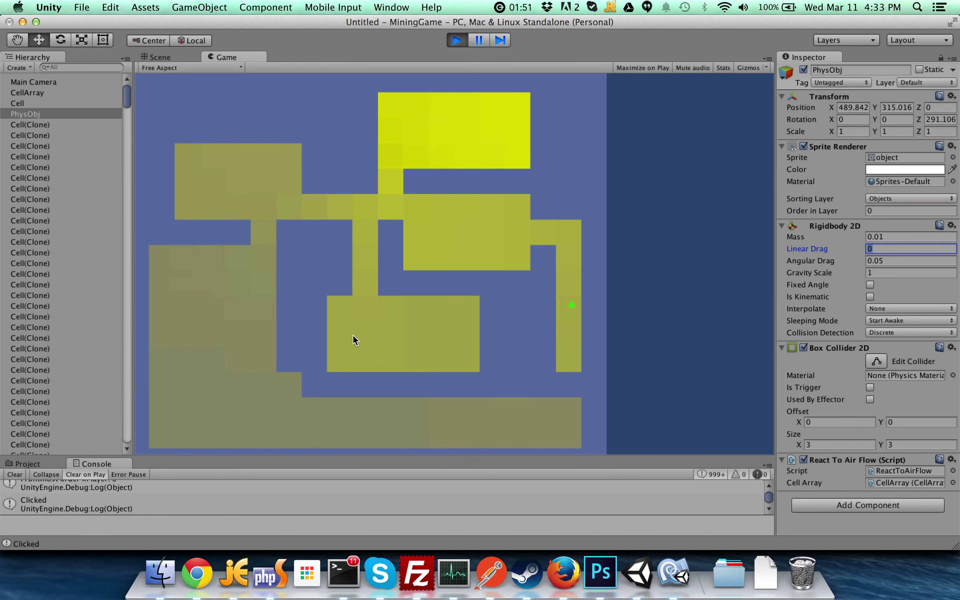
# Extend the uppermost room to the grid's top and right edges and one row downward at its right end.
pyautogui.moveTo(554, 138)
pyautogui.mouseDown()
pyautogui.moveTo(572, 155)
pyautogui.moveTo(559, 109)
pyautogui.mouseUp()
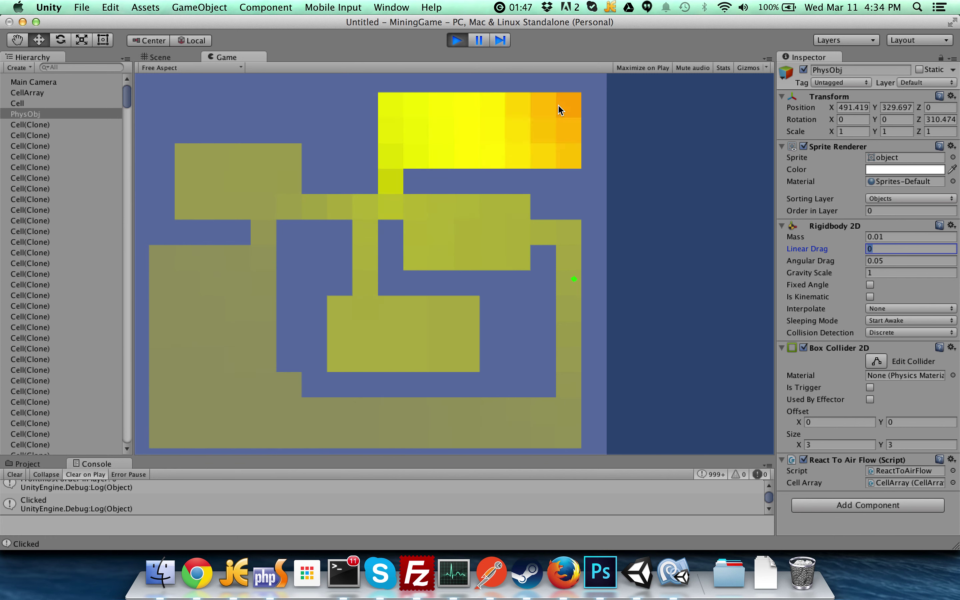
pyautogui.click(450, 84)
pyautogui.click(450, 83)
pyautogui.click(472, 84)
pyautogui.moveTo(403, 85)
pyautogui.mouseDown()
pyautogui.moveTo(567, 81)
pyautogui.moveTo(596, 90)
pyautogui.moveTo(602, 180)
pyautogui.moveTo(566, 183)
pyautogui.mouseUp()
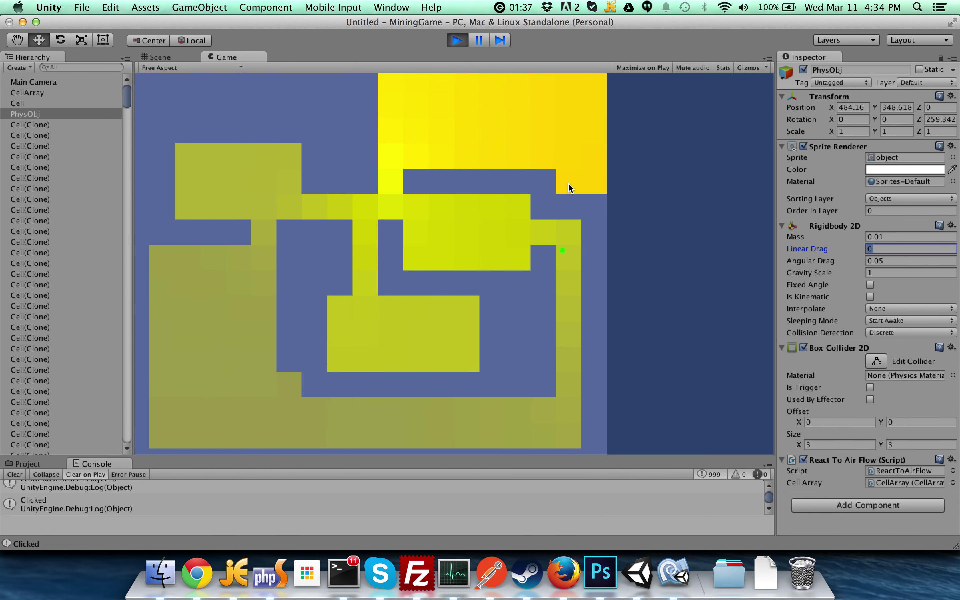
# Drain air along the right-hand shaft, from the bottom tunnel up to the shaft's upper part.
pyautogui.moveTo(568, 440); pyautogui.dragTo(570, 441, button='right')
pyautogui.moveTo(570, 445)
pyautogui.mouseDown()
pyautogui.moveTo(559, 441)
pyautogui.moveTo(570, 256)
pyautogui.mouseUp()
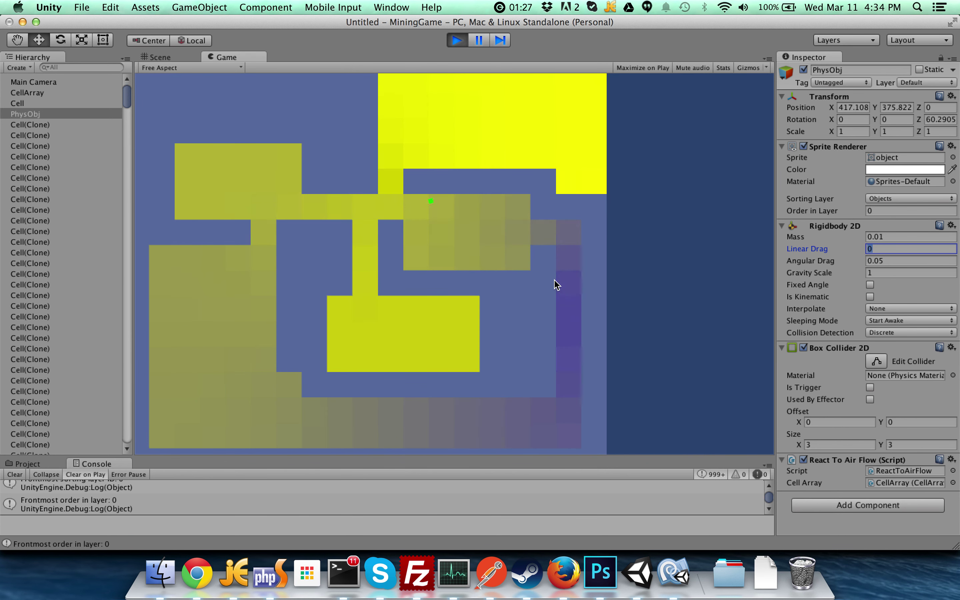